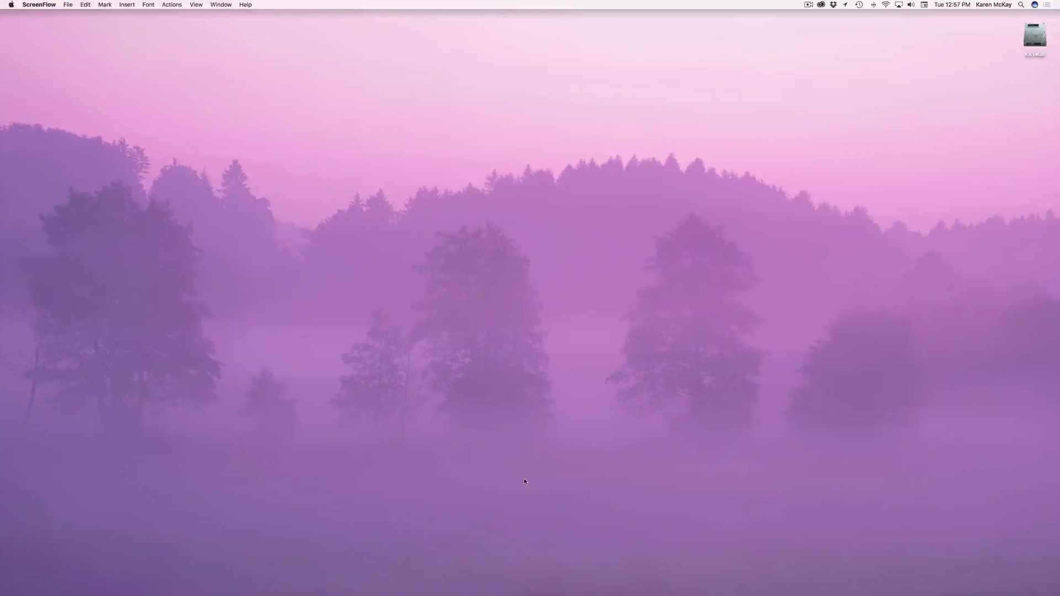
Open the Siri pane of System Preferences and move its window up and to the left
mouse_move(521, 591)
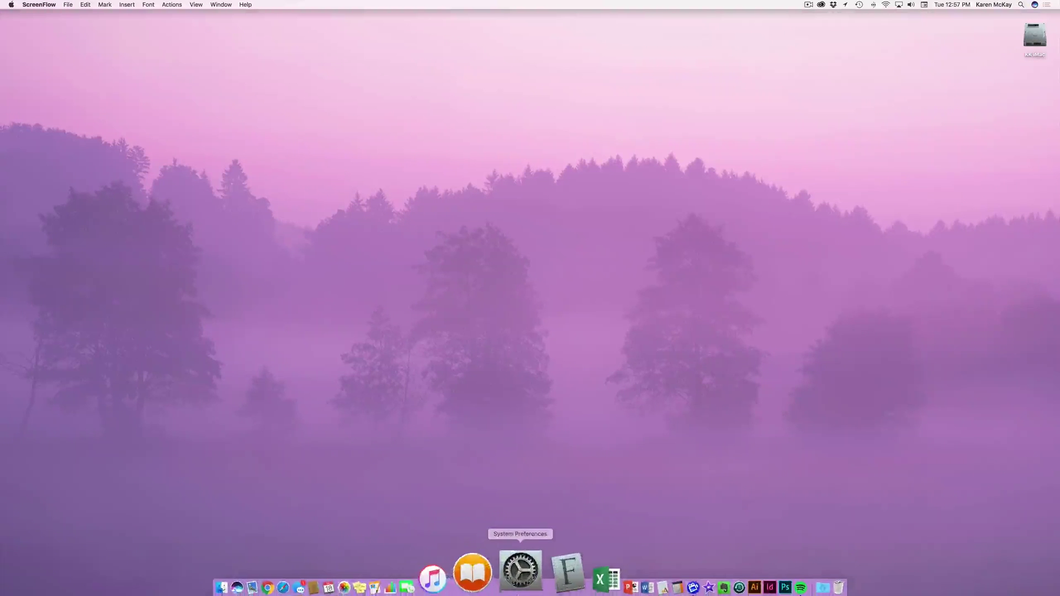
click(519, 579)
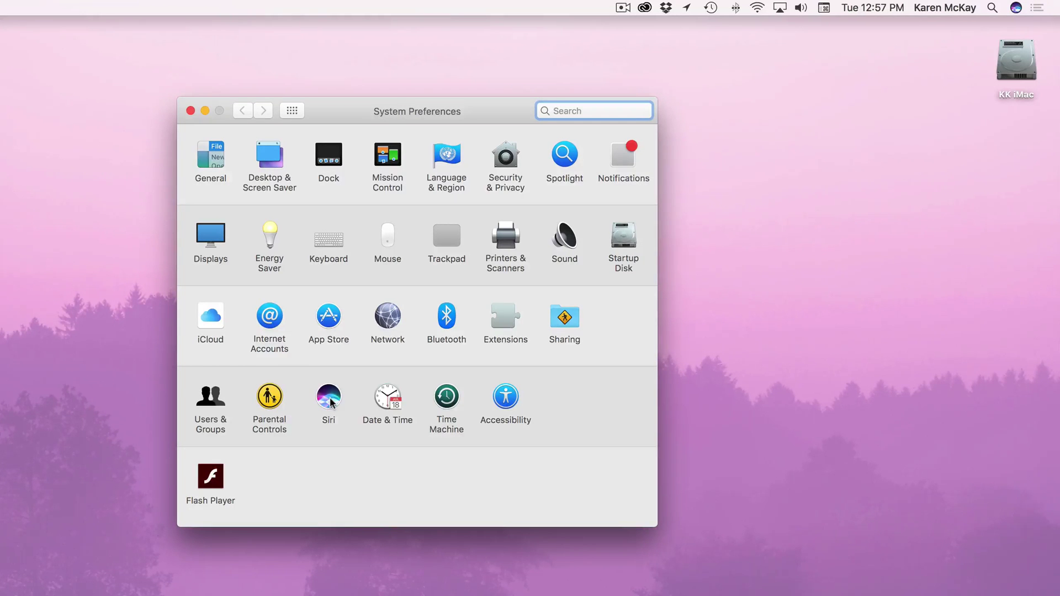
click(330, 400)
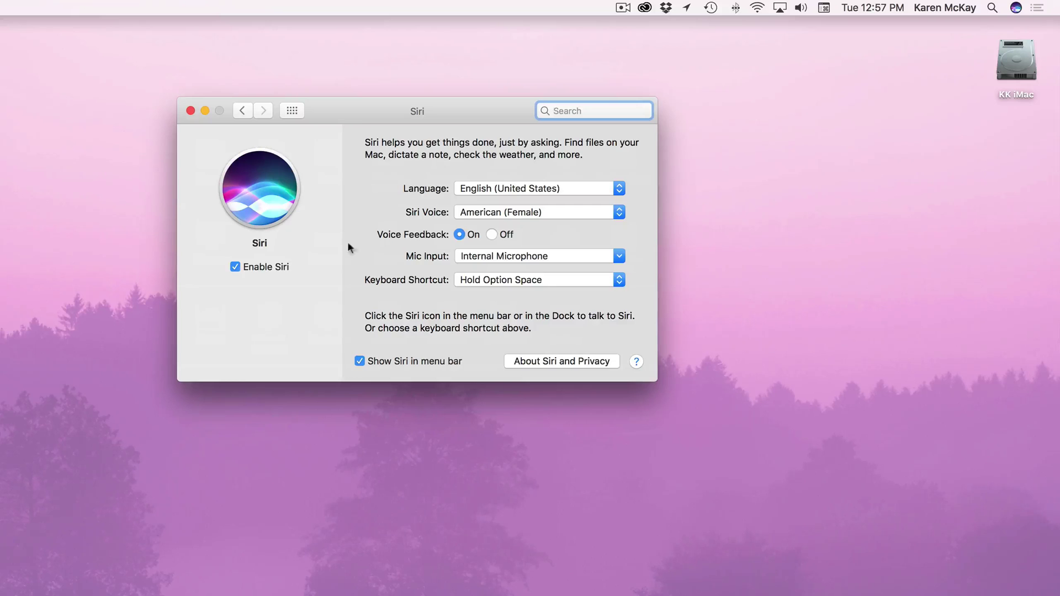
drag(359, 114, 342, 80)
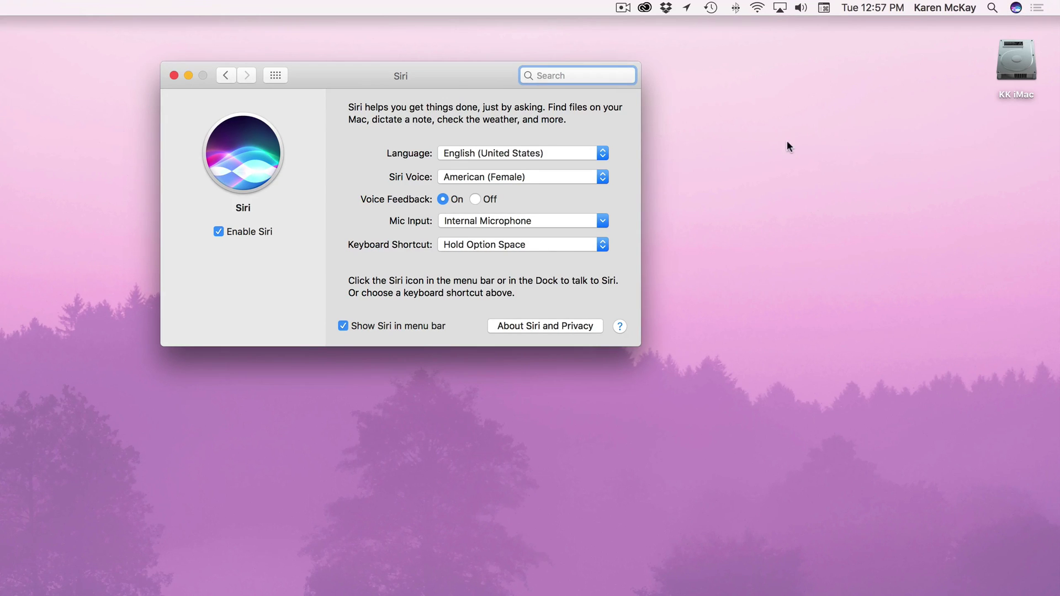
click(475, 153)
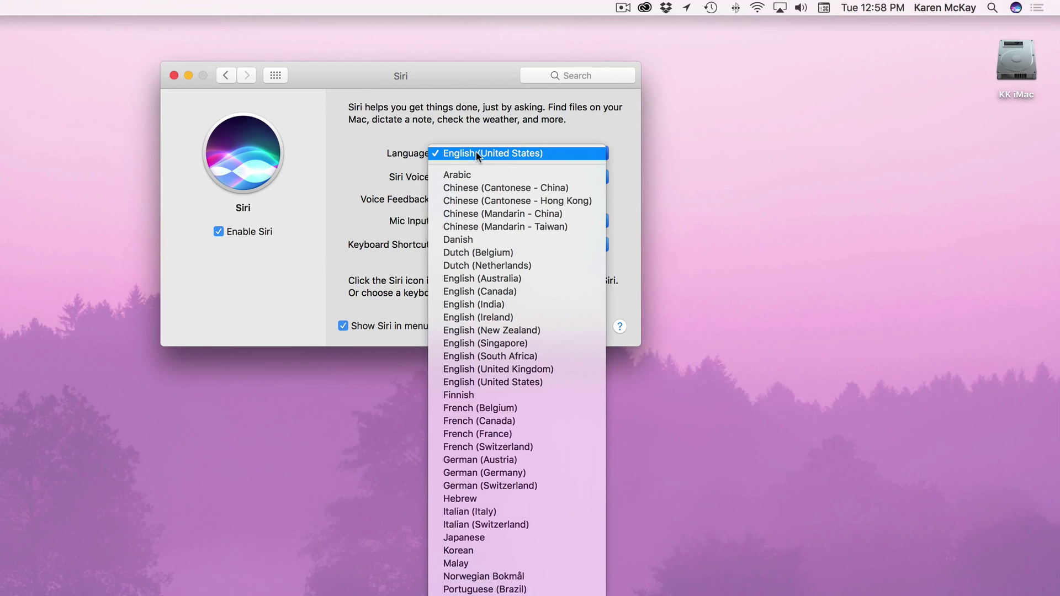
click(473, 137)
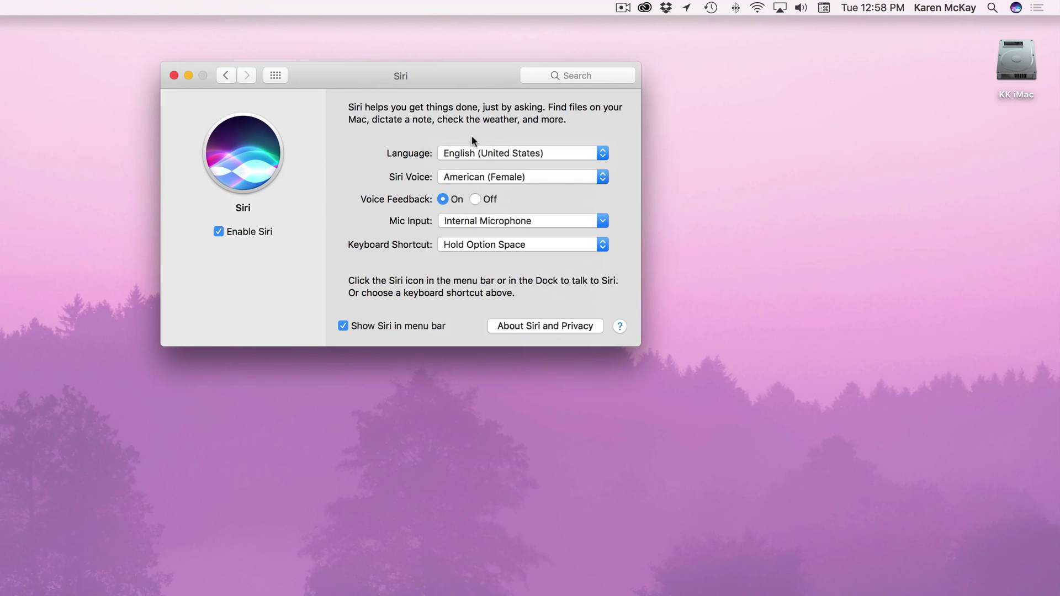
click(464, 177)
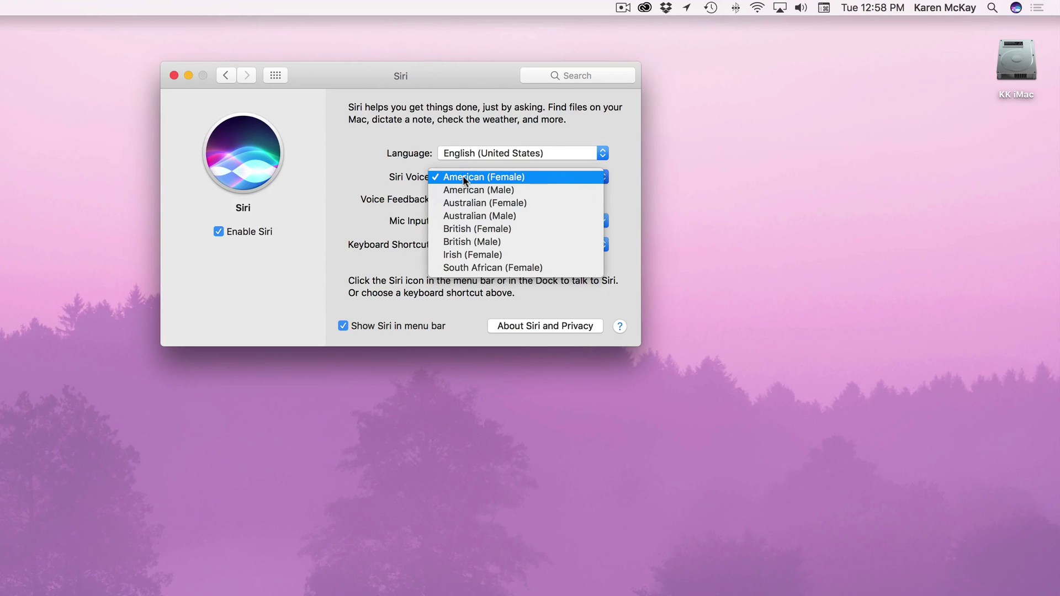
click(406, 165)
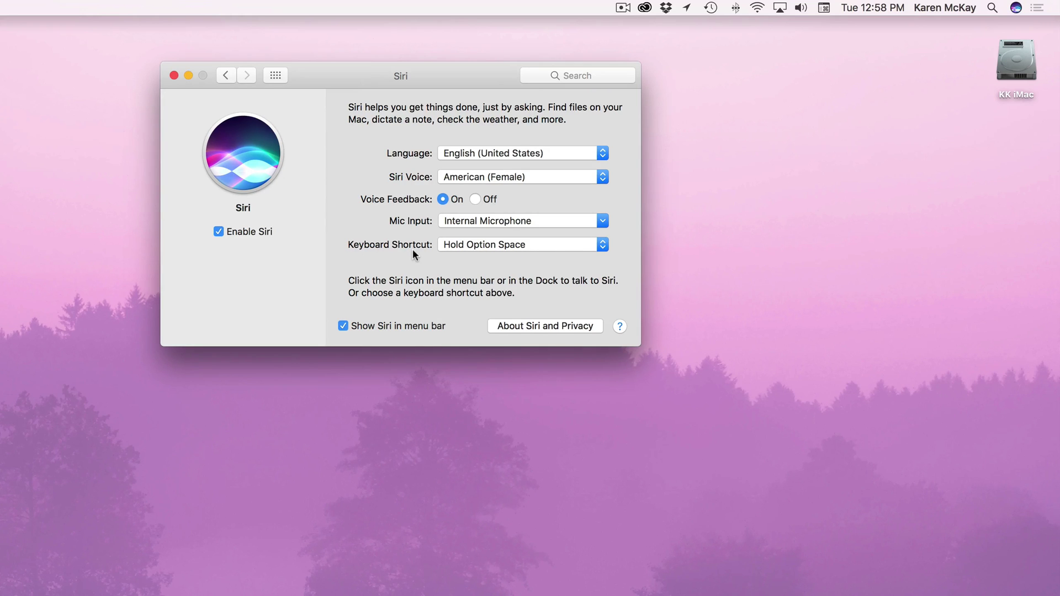
click(449, 246)
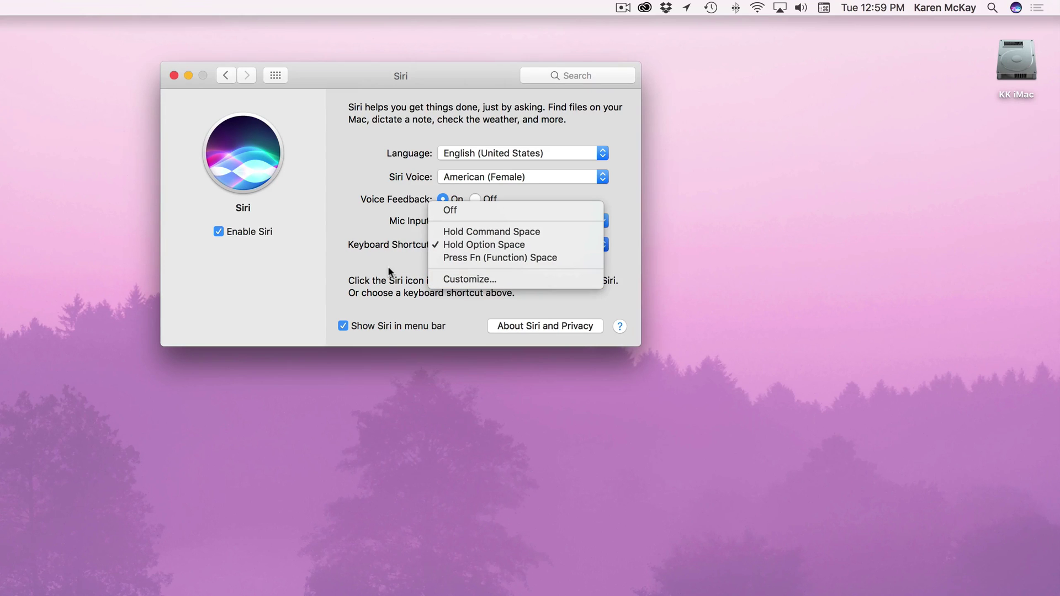
click(480, 276)
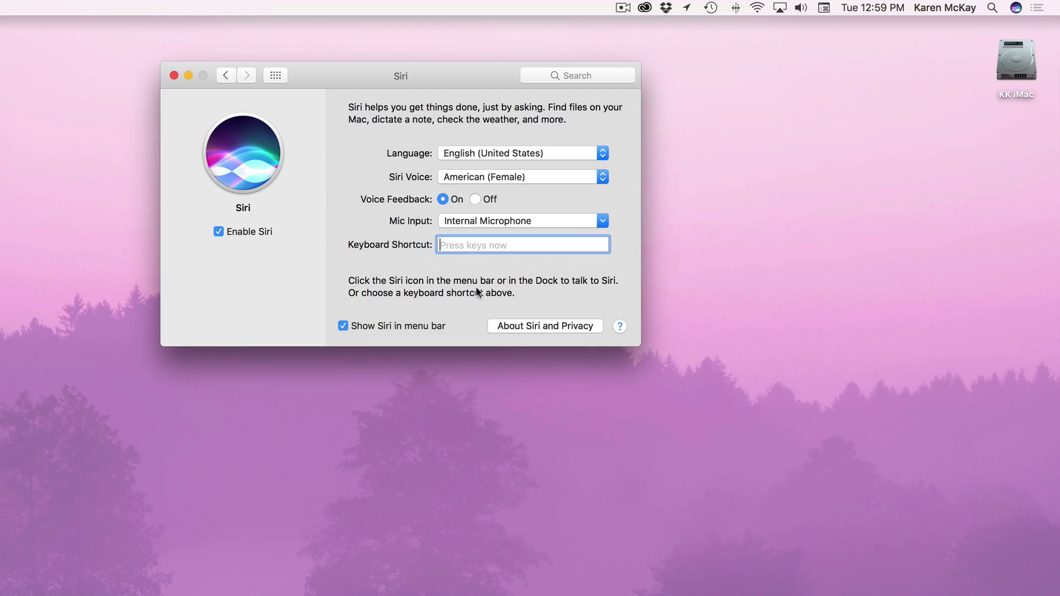
key(Escape)
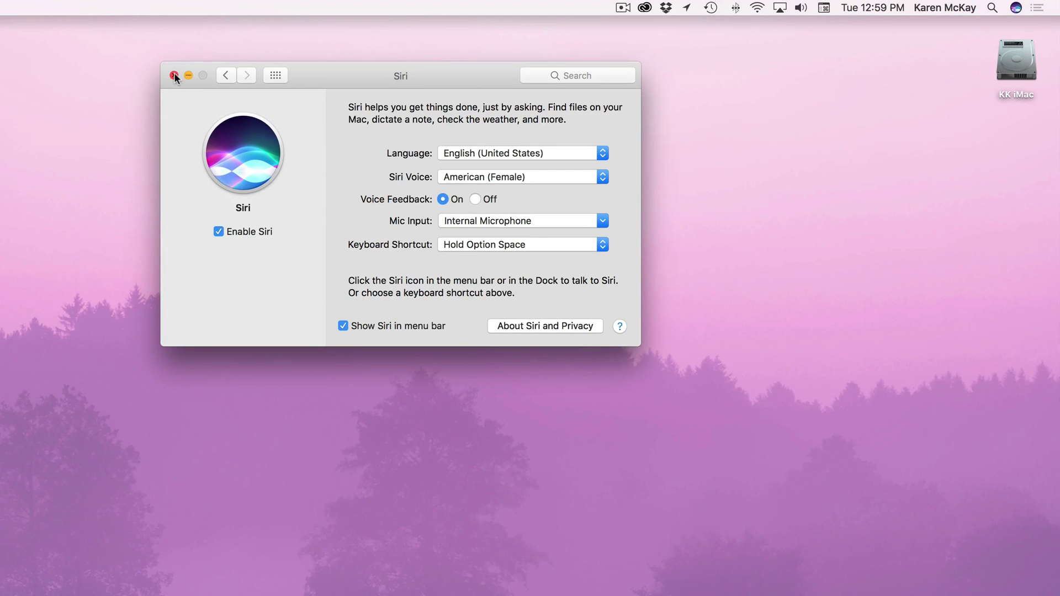
Close System Preferences and summon Siri with a spoken question, which it answers "I'm sorry."
click(174, 76)
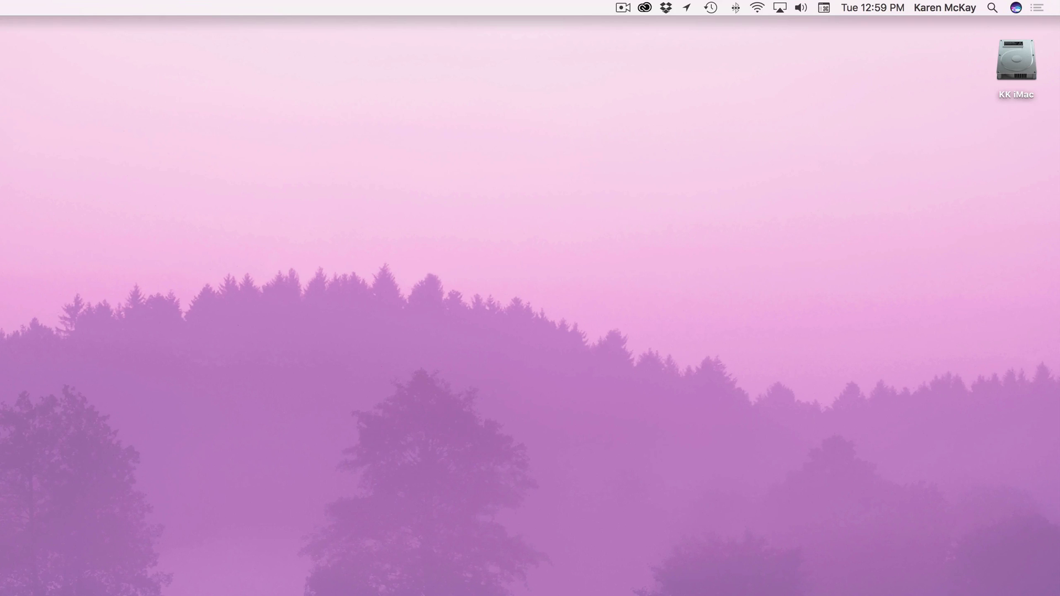
key(super+space)
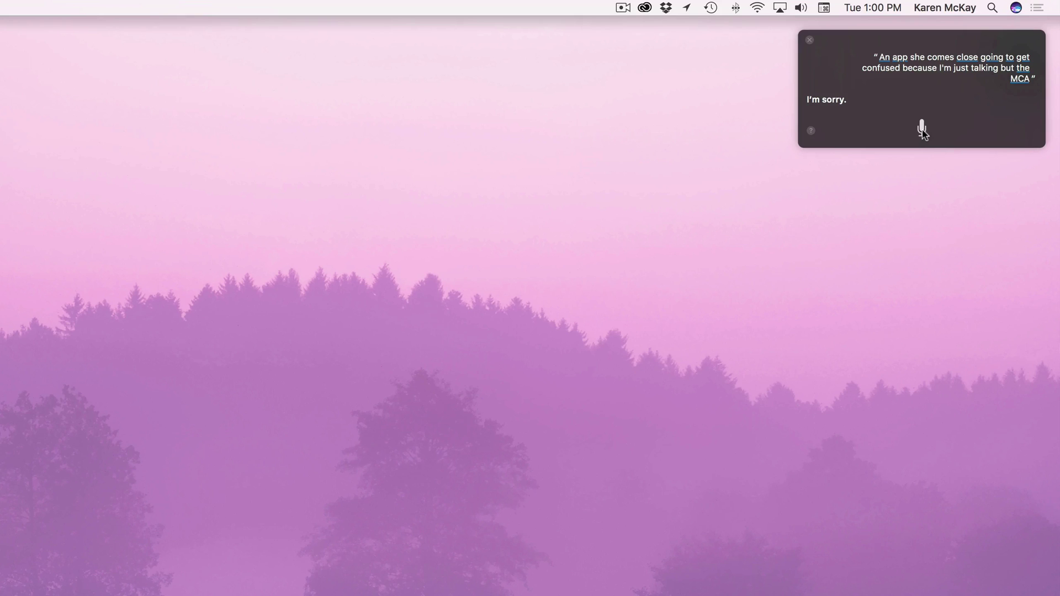
Ask Siri "Did the Twins win their last game" and pin the Twins Schedule card to Today
click(922, 131)
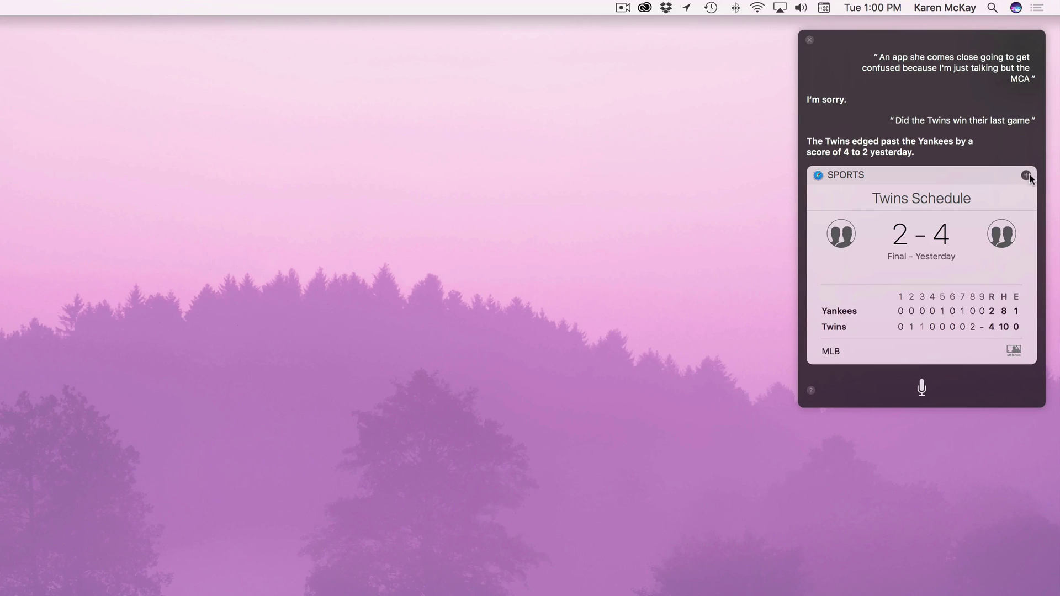
click(1026, 176)
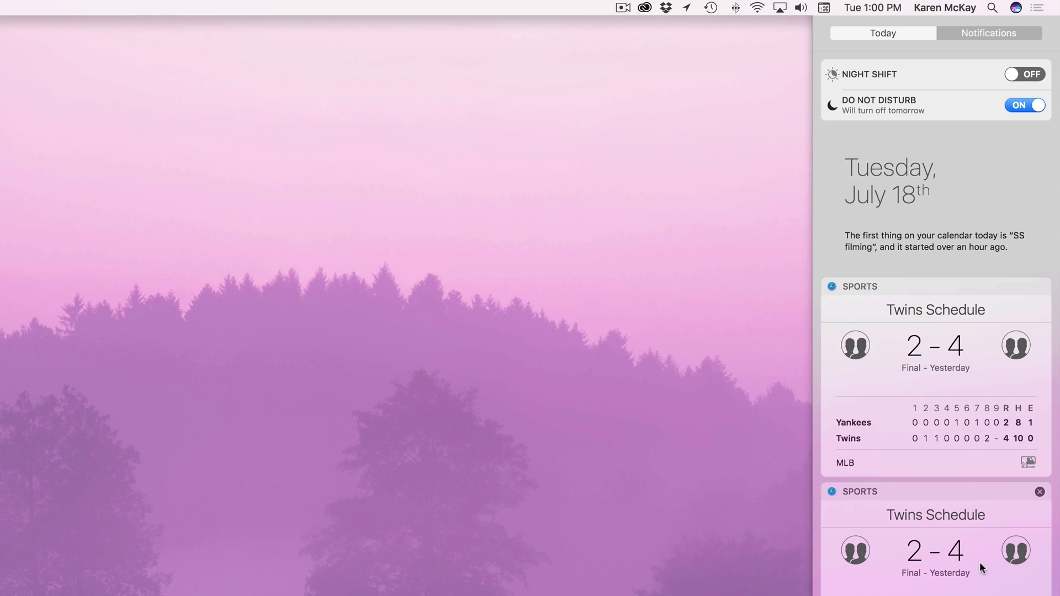
Delete the second Twins Schedule widget, close the Today view, and ask Siri for top news
click(1038, 493)
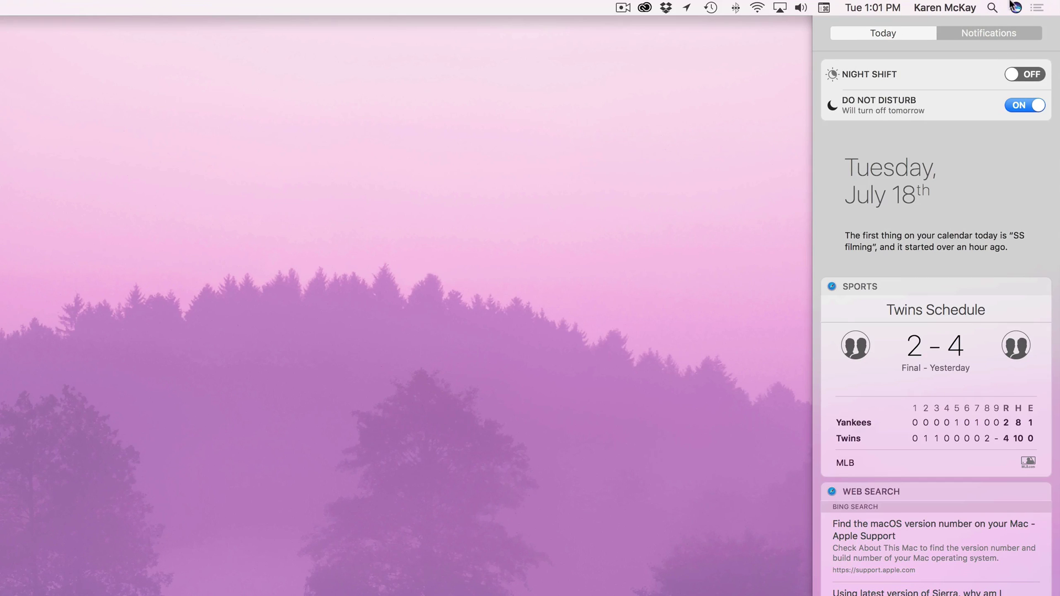
click(1039, 7)
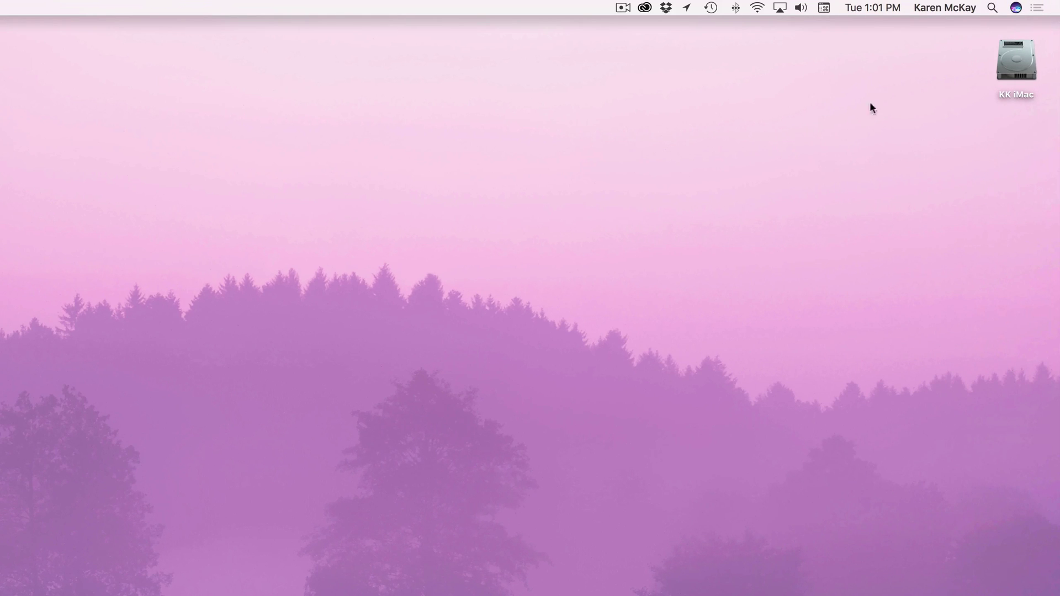
click(1015, 7)
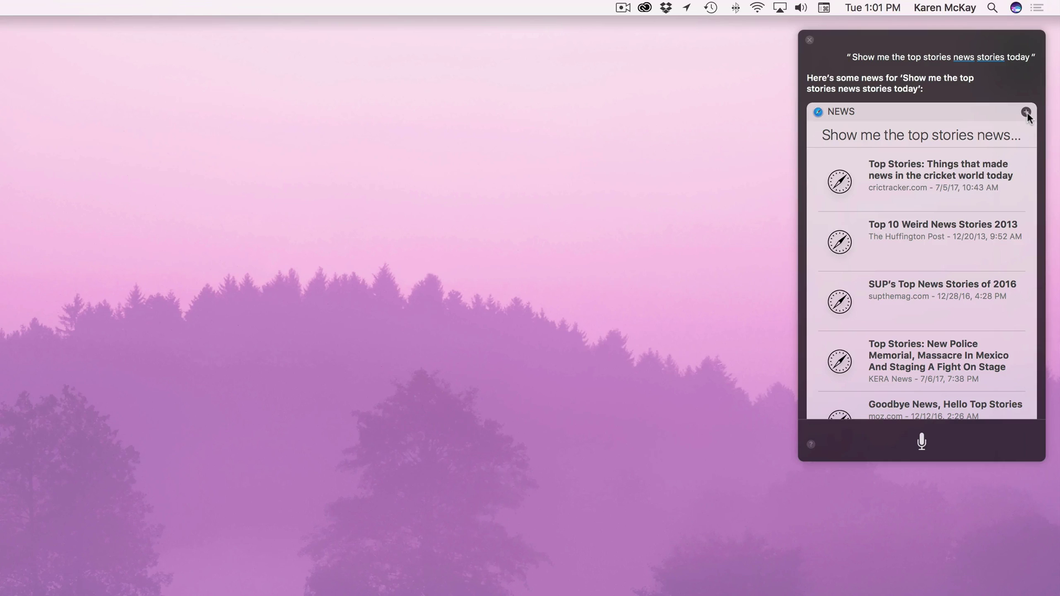
Re-ask Siri for today's top news and pin the headlines News card to Today
click(923, 443)
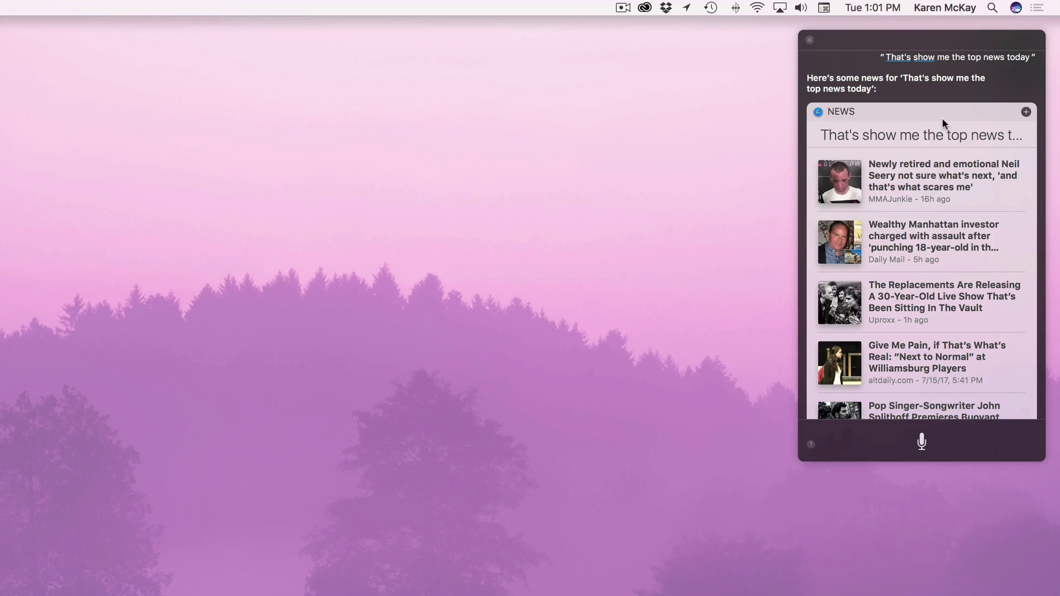
scroll(954, 131, down, 1)
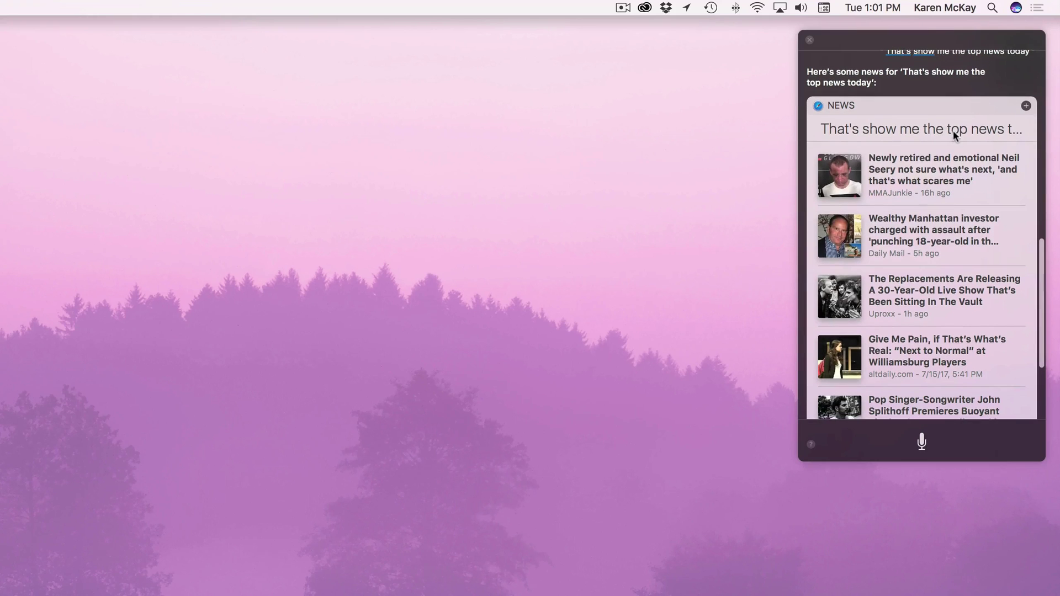
click(1026, 106)
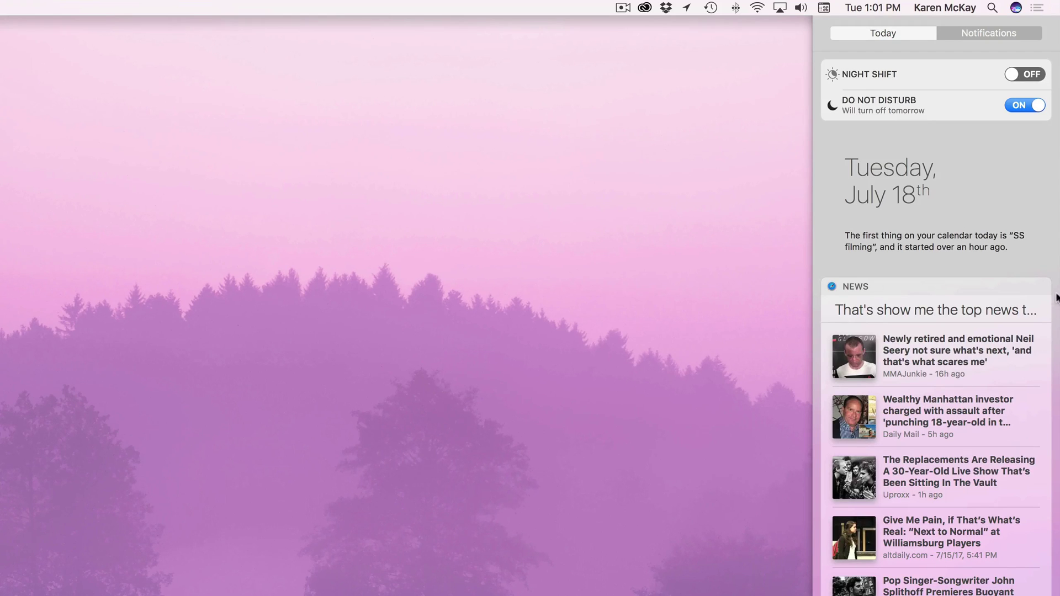
Delete the News widget from the Today view and close Notification Center to the desktop
mouse_move(1040, 288)
click(1040, 287)
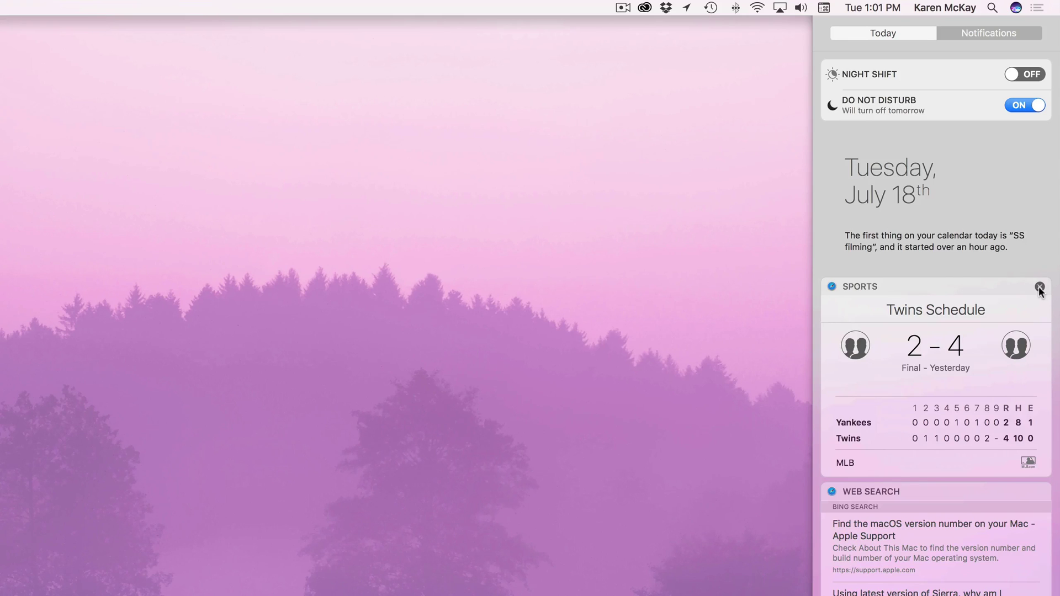
click(759, 240)
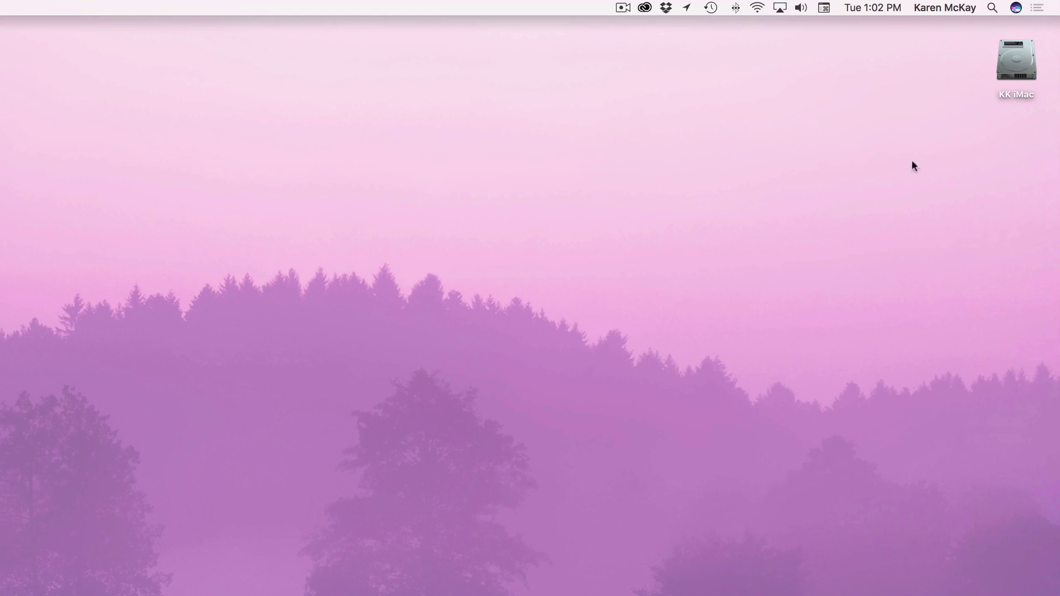
Ask Siri to find files named Liam and pin the 45 Finder results to Today
click(1017, 7)
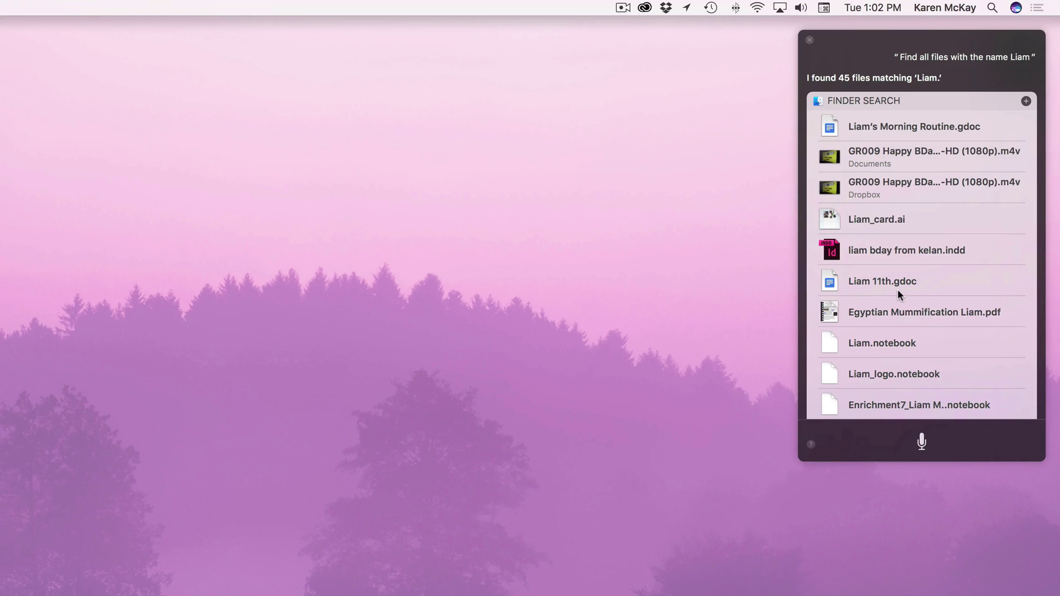
click(1026, 102)
Ask Siri the drive time to Mall of America (about 29 minutes via I-494 E), then dismiss it
click(758, 91)
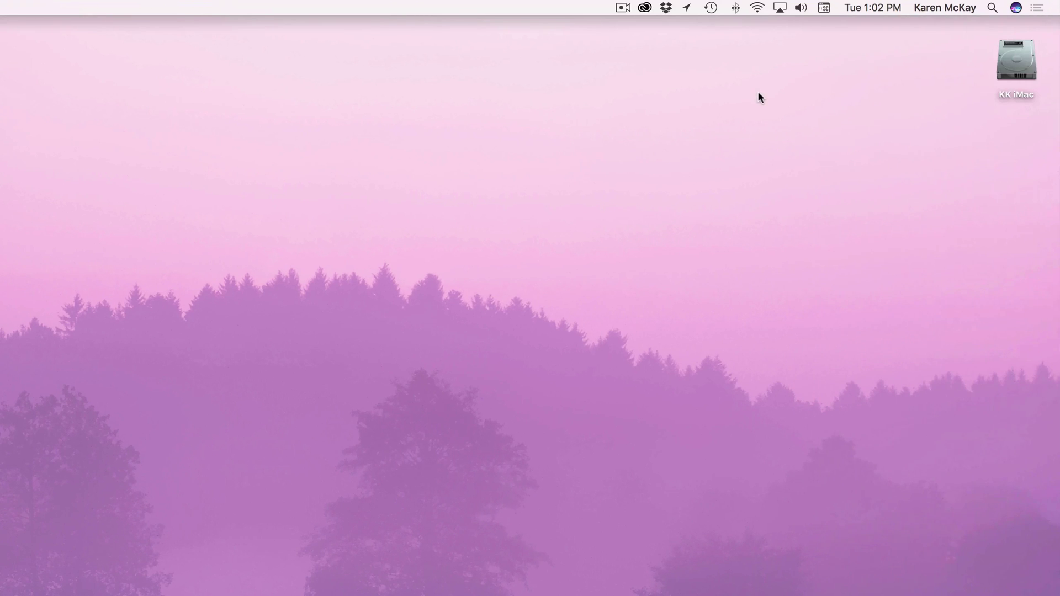
click(1016, 8)
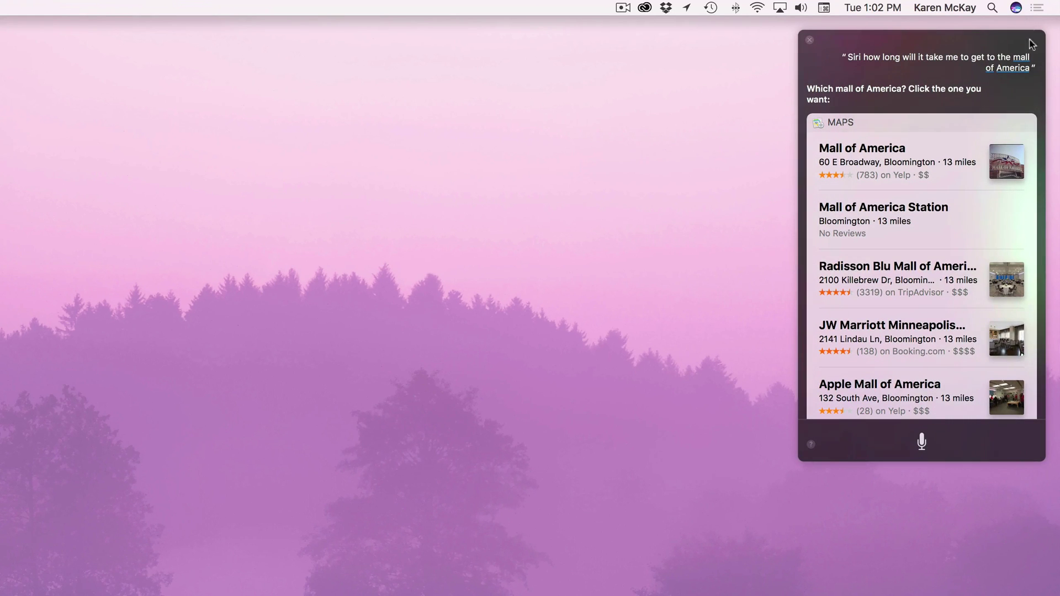
scroll(927, 157, down, 10)
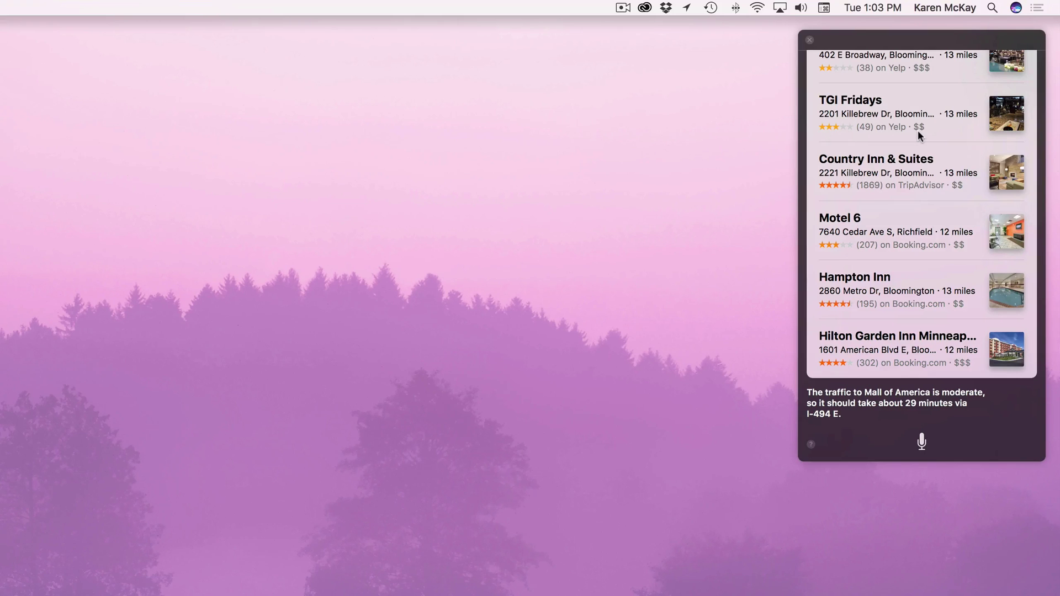
click(809, 40)
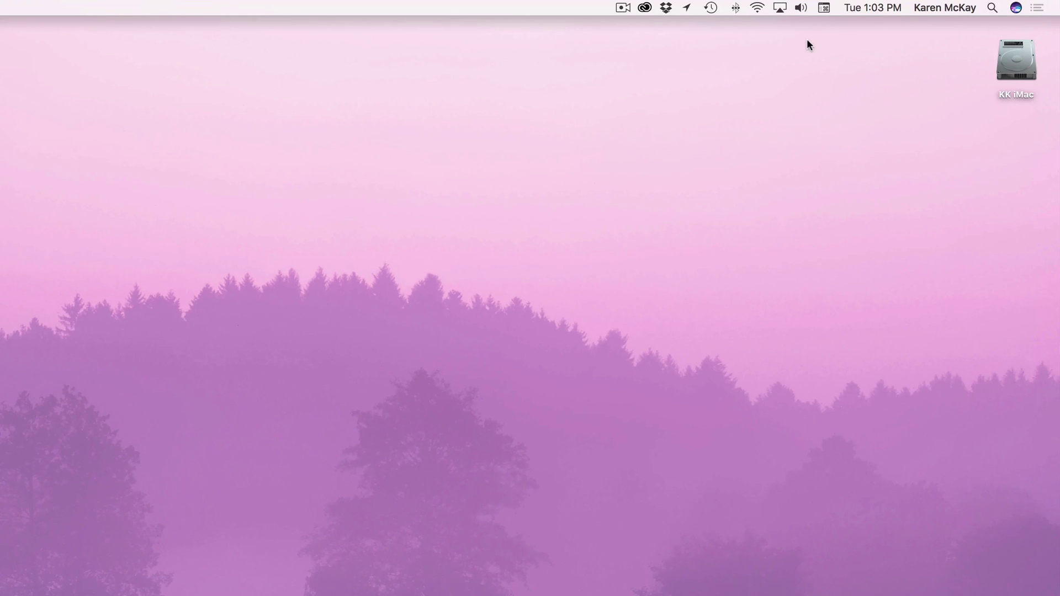
Ask Siri how much RAM the Mac has (32 GB 2400 MHz DDR4), then dismiss the answer
click(1016, 7)
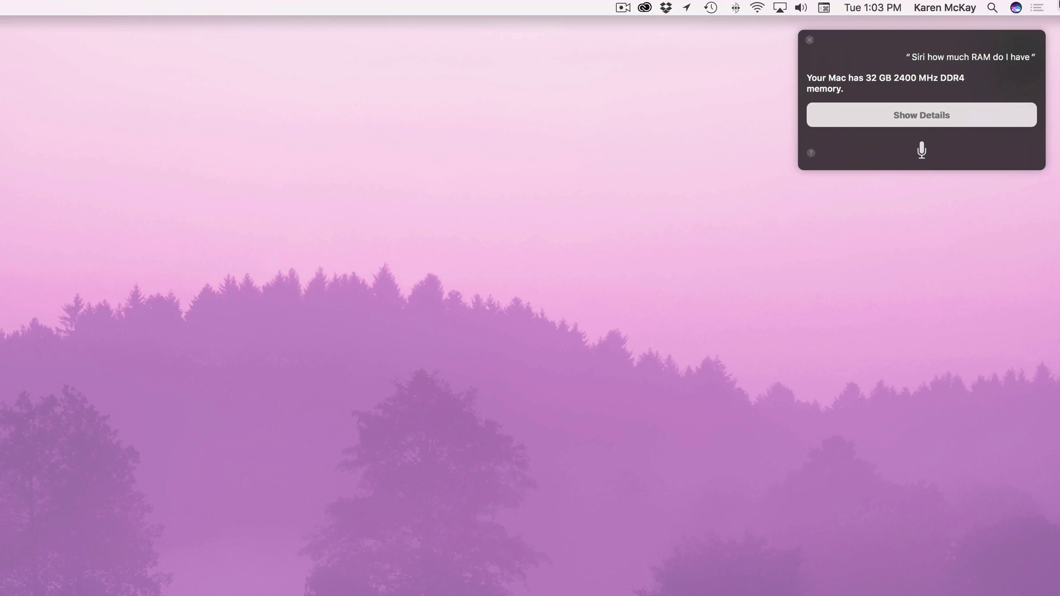
click(807, 40)
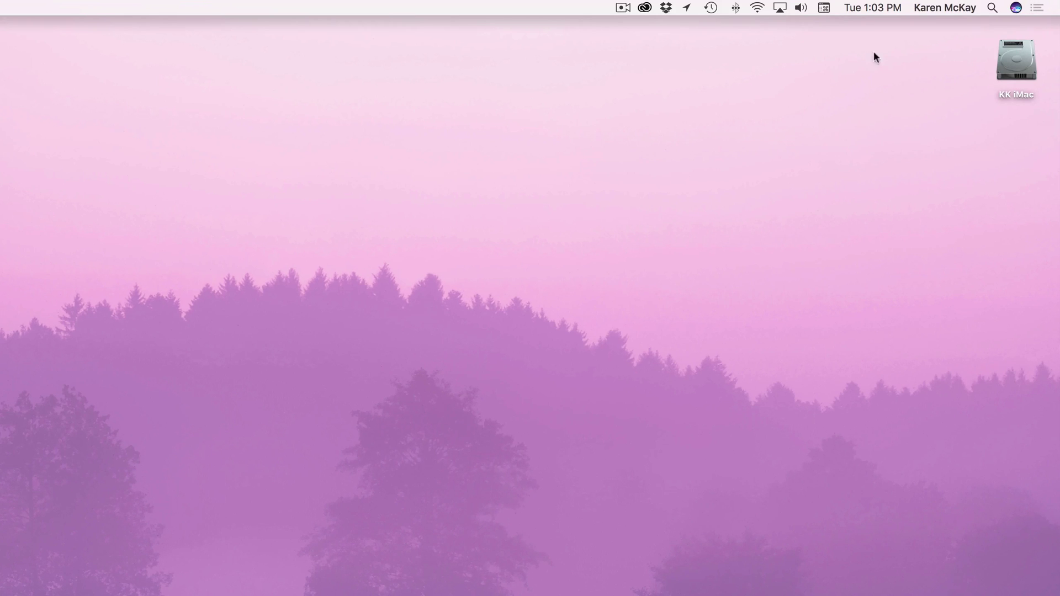
Ask Siri for a good barbecued rib recipe, then dismiss the Bing web results
click(1016, 8)
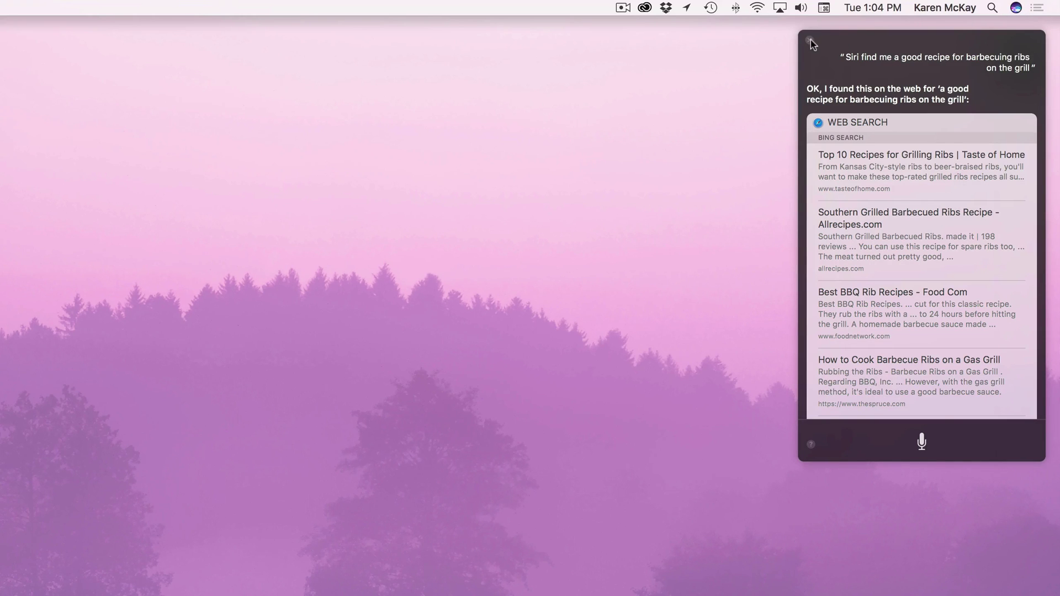
click(811, 41)
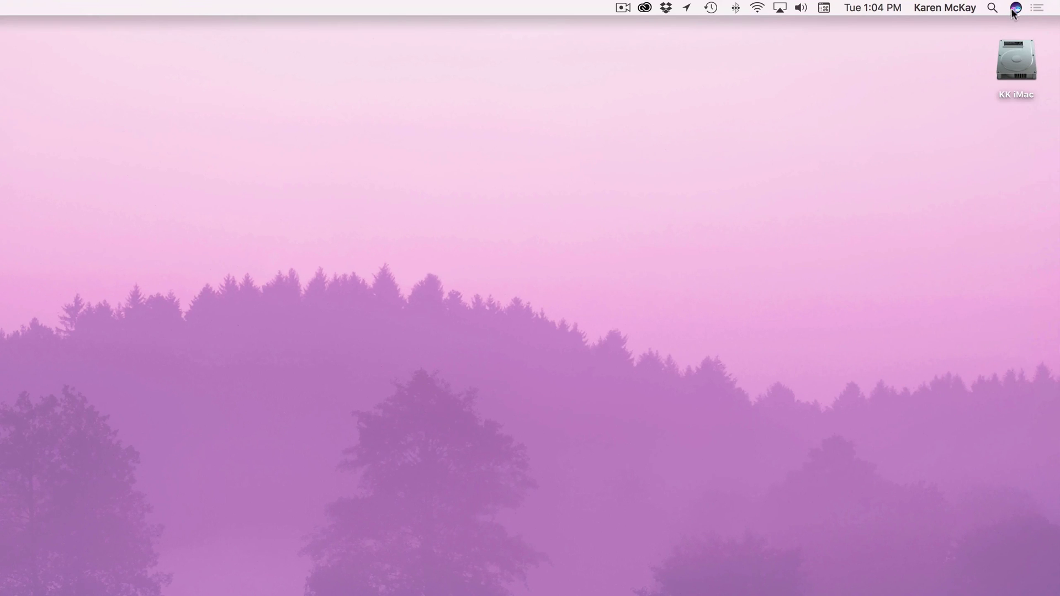
Ask Siri to find all emails from the contact and browse the twenty-five Mail results
click(1014, 8)
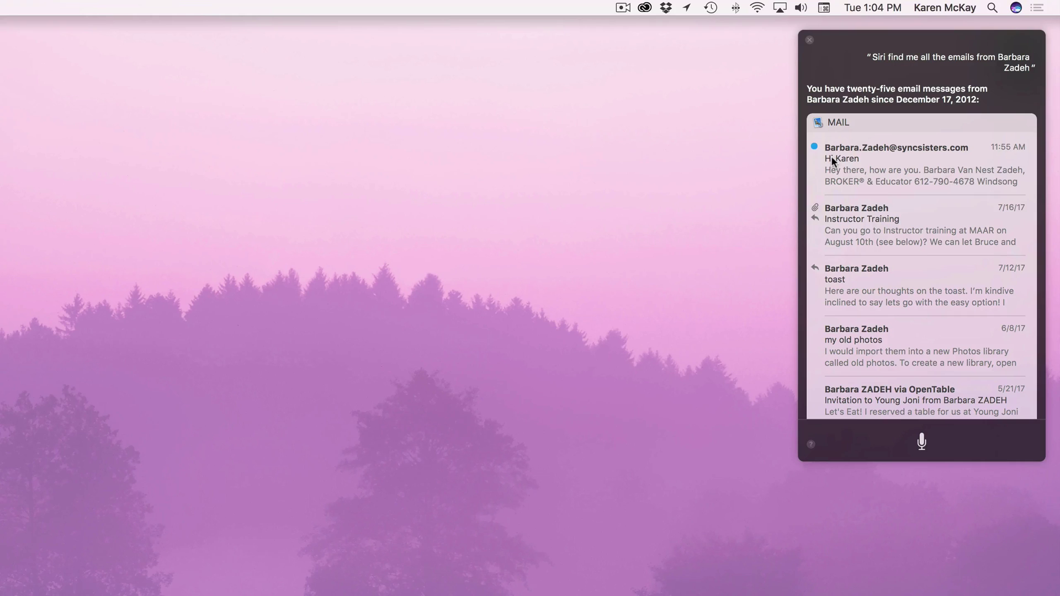
scroll(879, 334, down, 3)
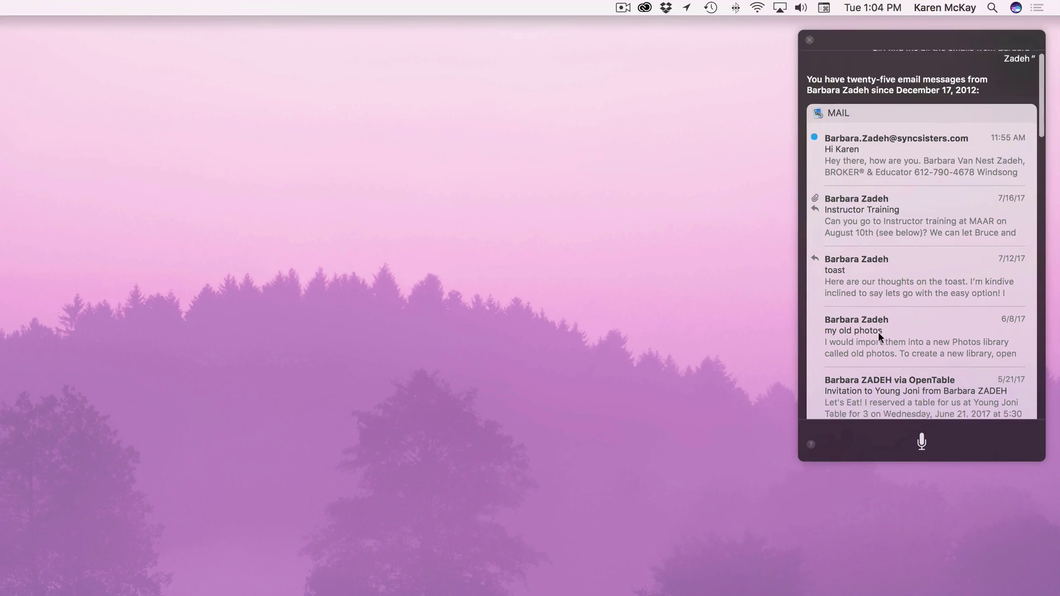
scroll(879, 335, up, 3)
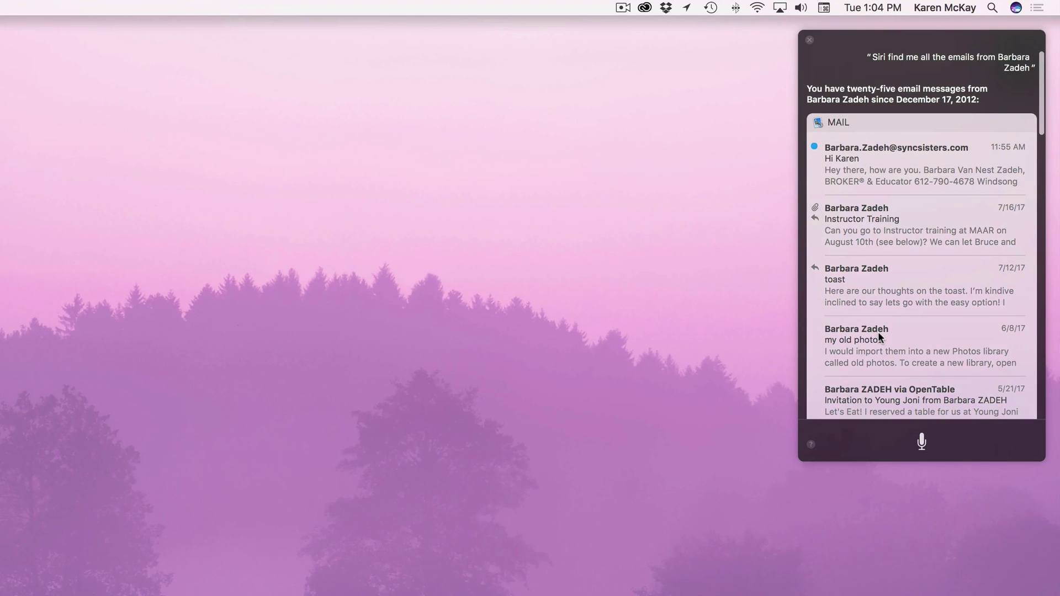